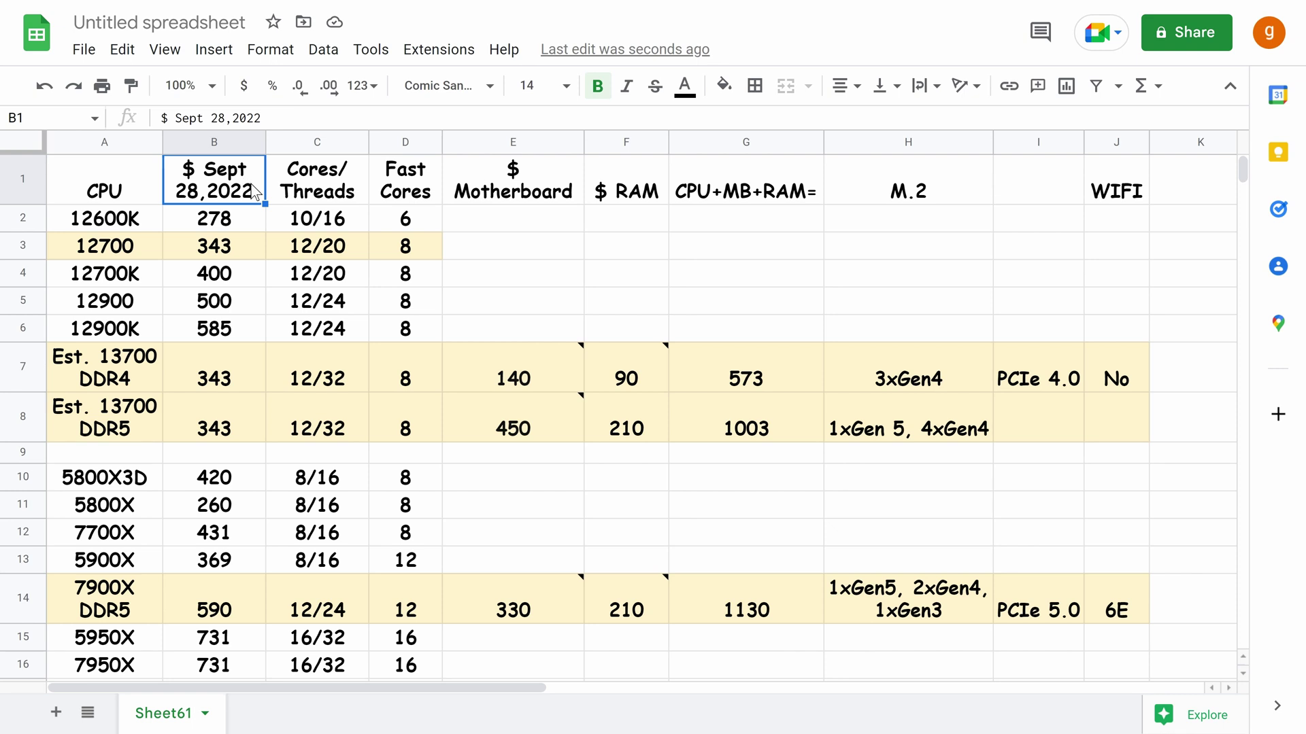
- Review the row 1 column headers from Cores/Threads through Fast Cores, Motherboard, RAM, combined cost and M.2 to WIFI
left_click(320, 193)
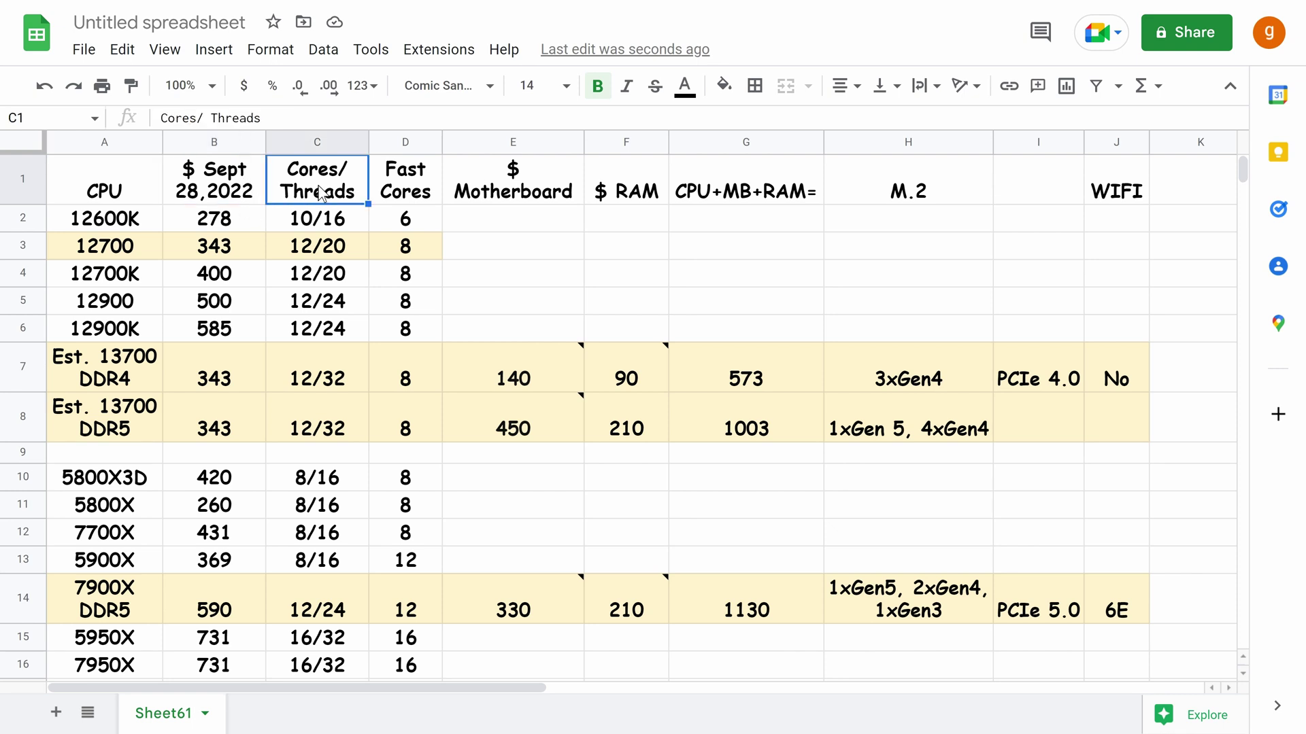
left_click(410, 183)
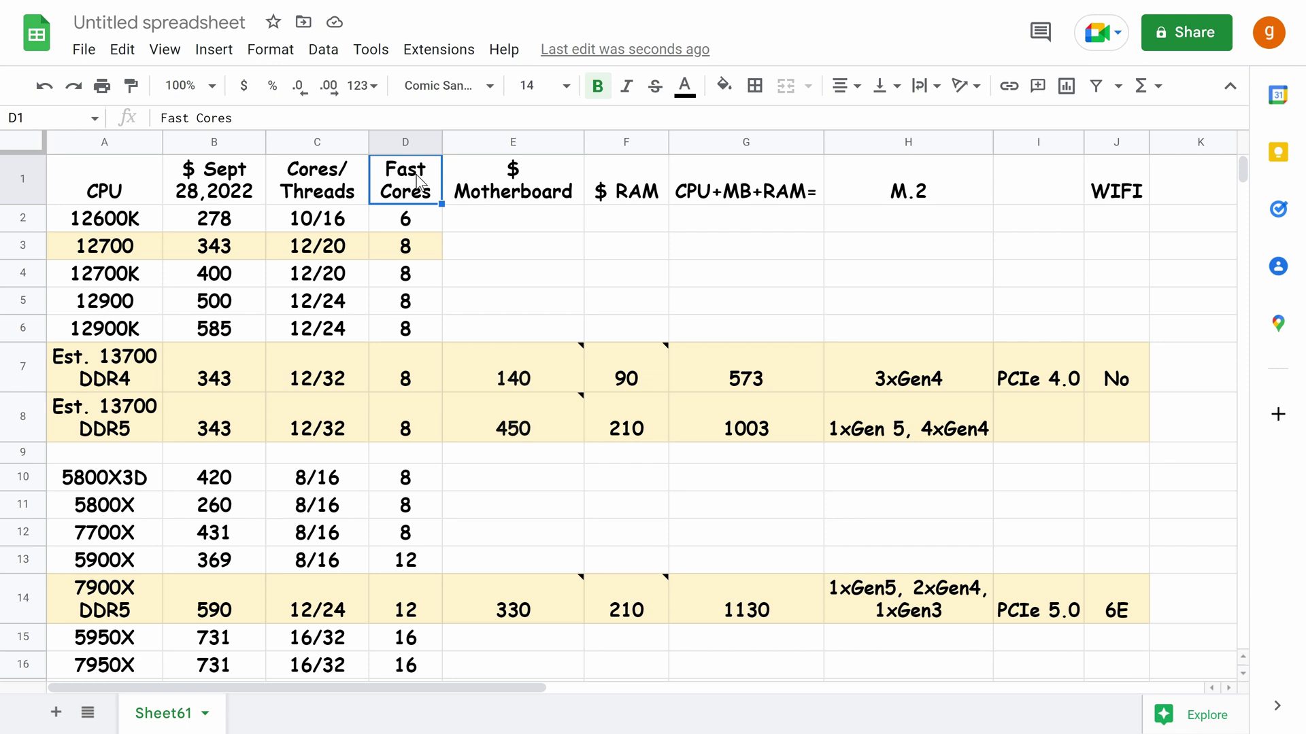
left_click(502, 181)
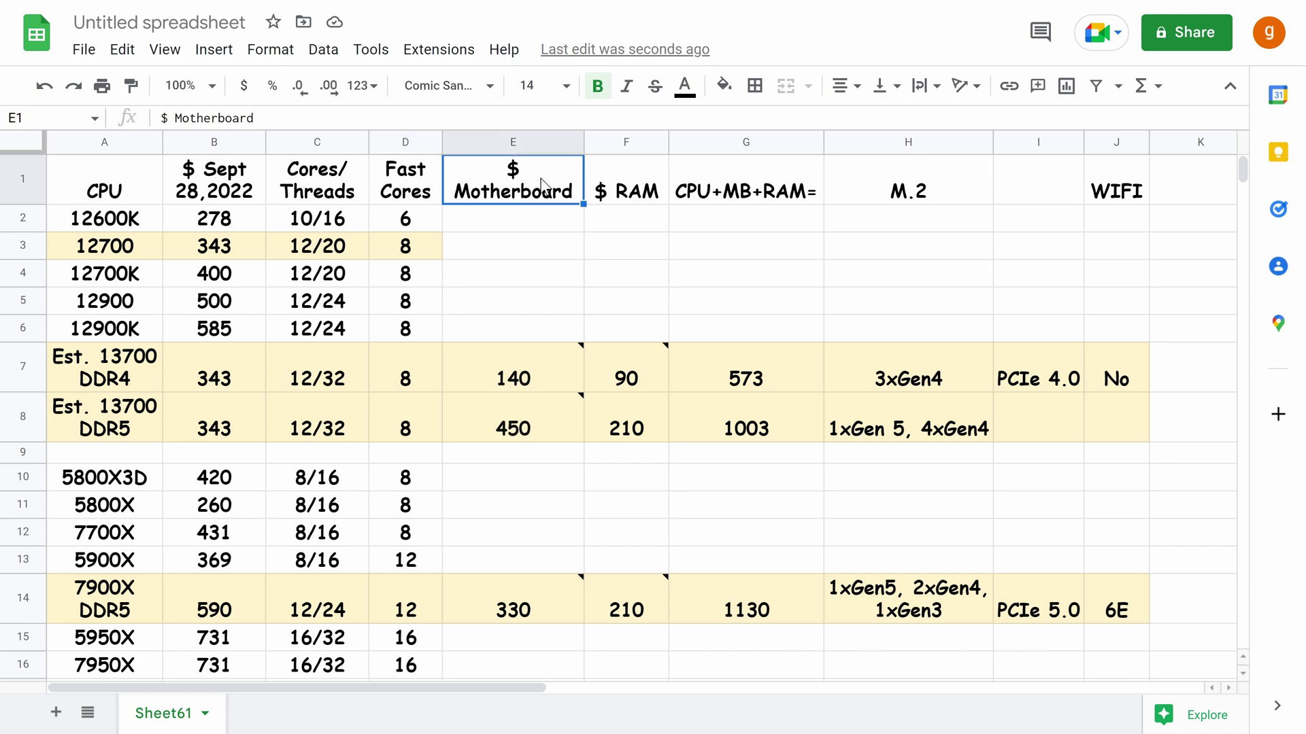
left_click(613, 181)
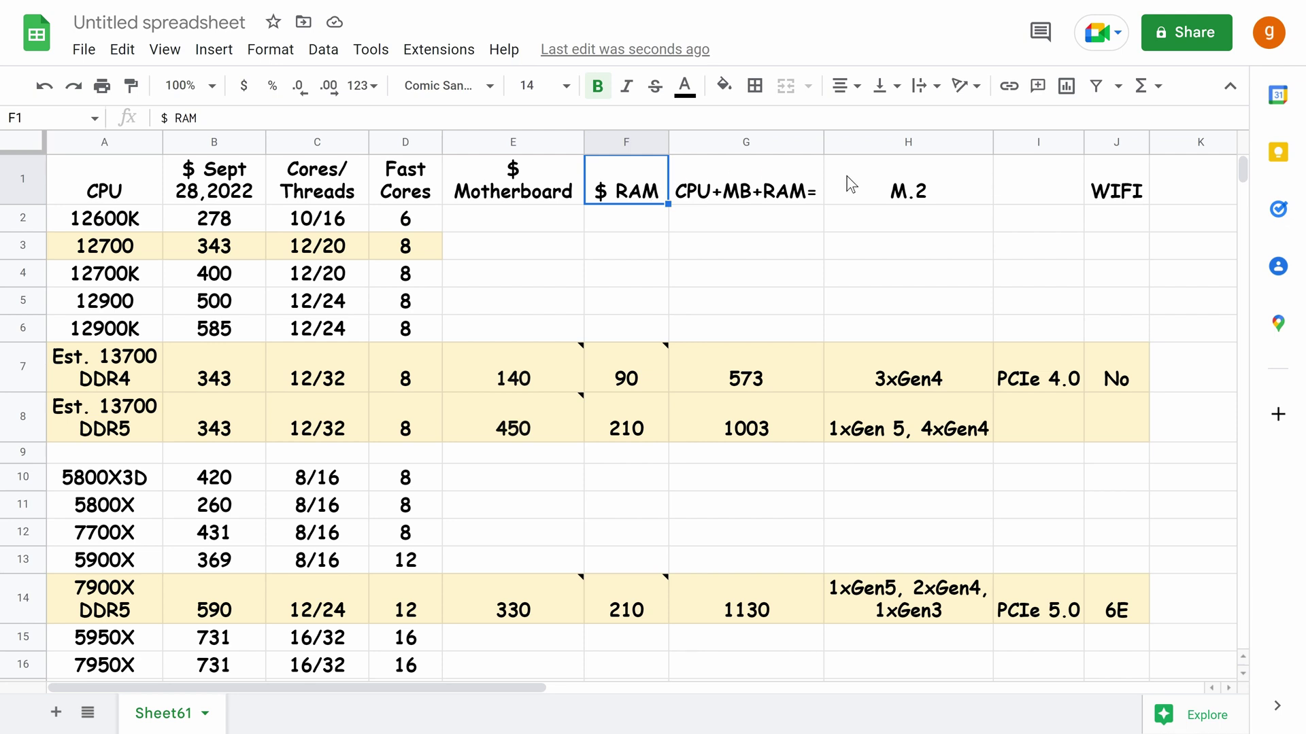
left_click(788, 179)
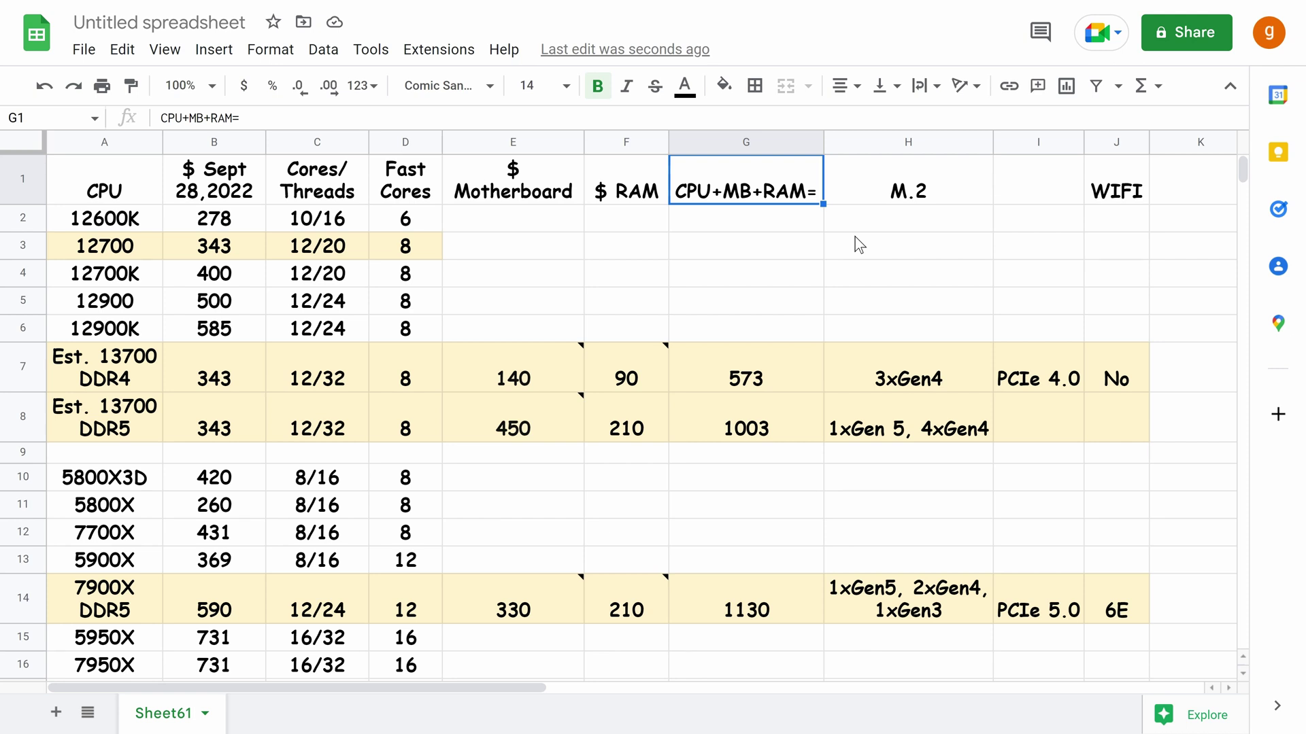
left_click(942, 196)
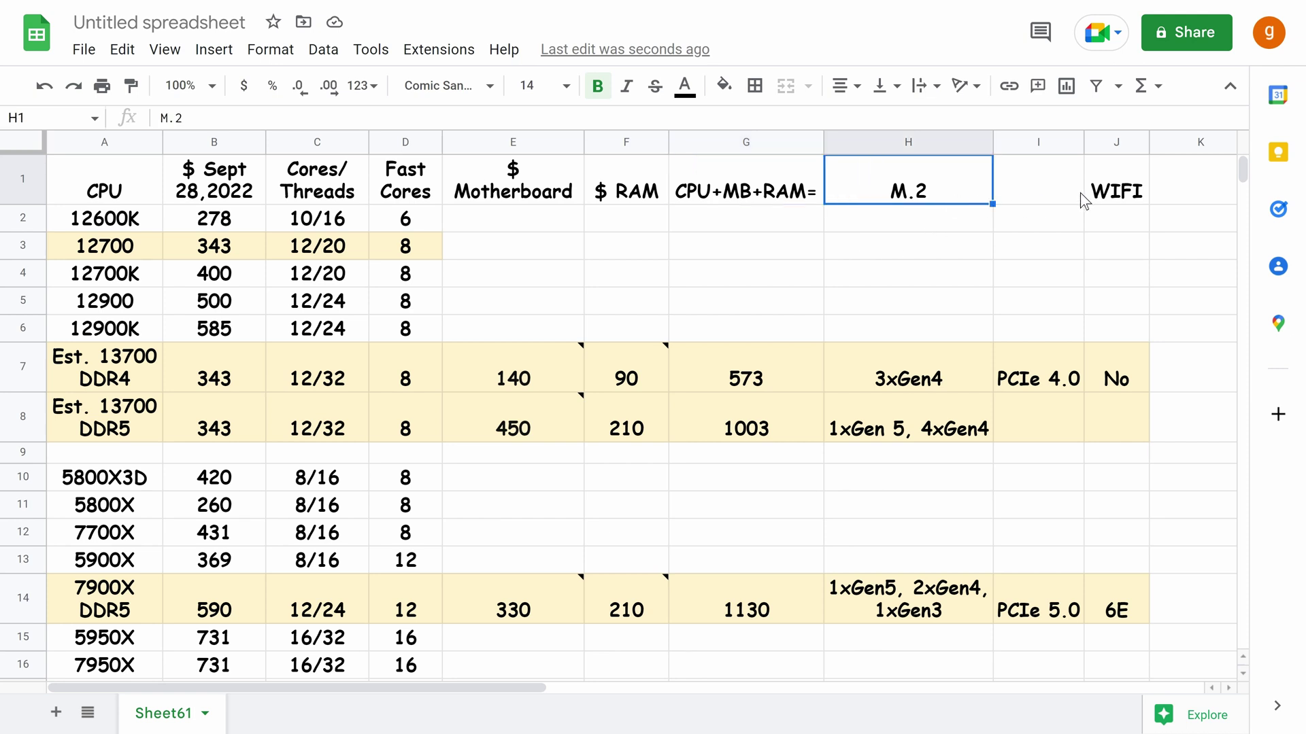
left_click(1119, 196)
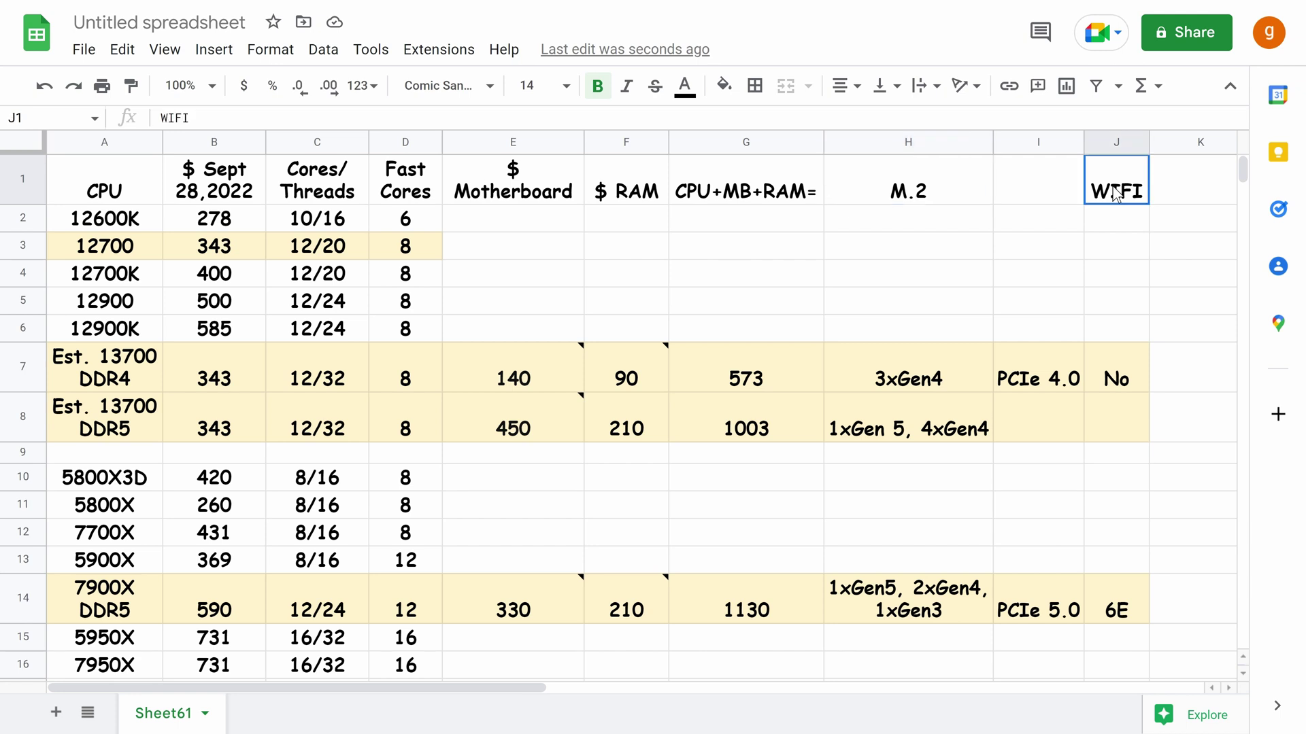
- Enter Yes as the WIFI value for the Est. 13700 DDR5 row in cell J8
left_click(1115, 423)
type("Yes")
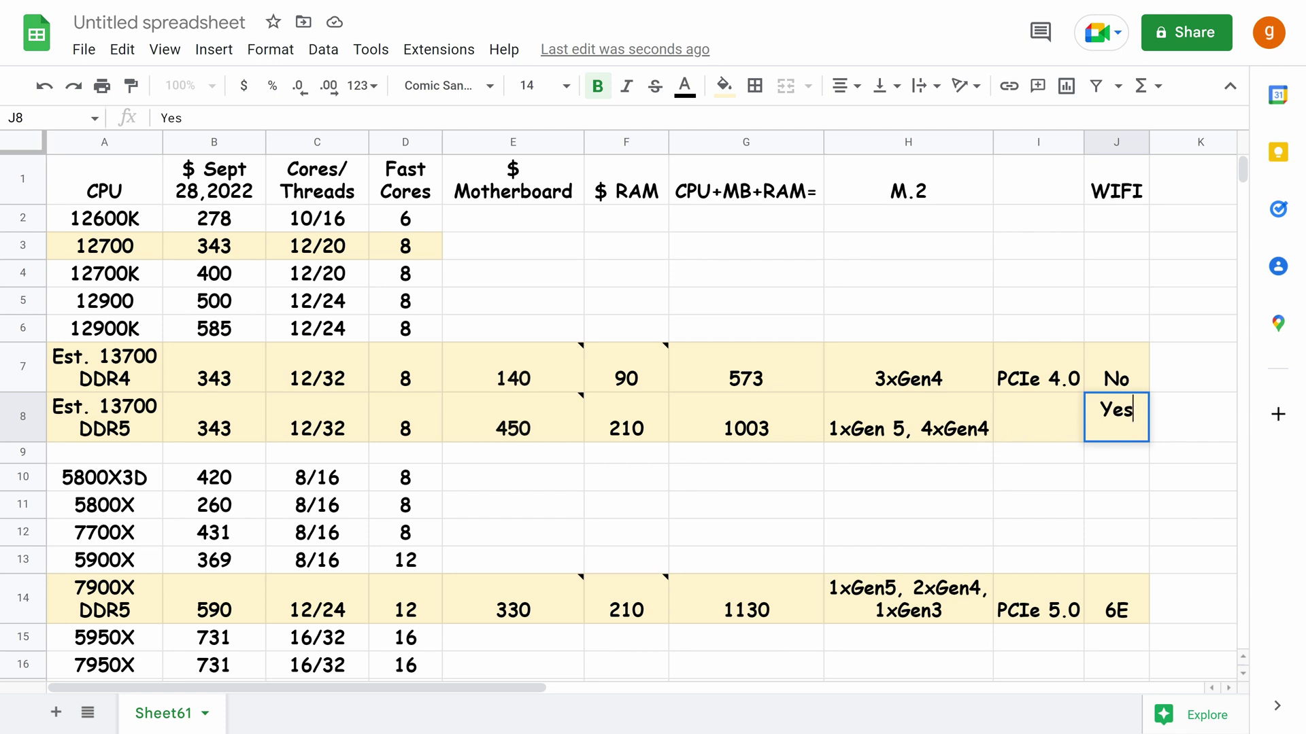
left_click(1063, 440)
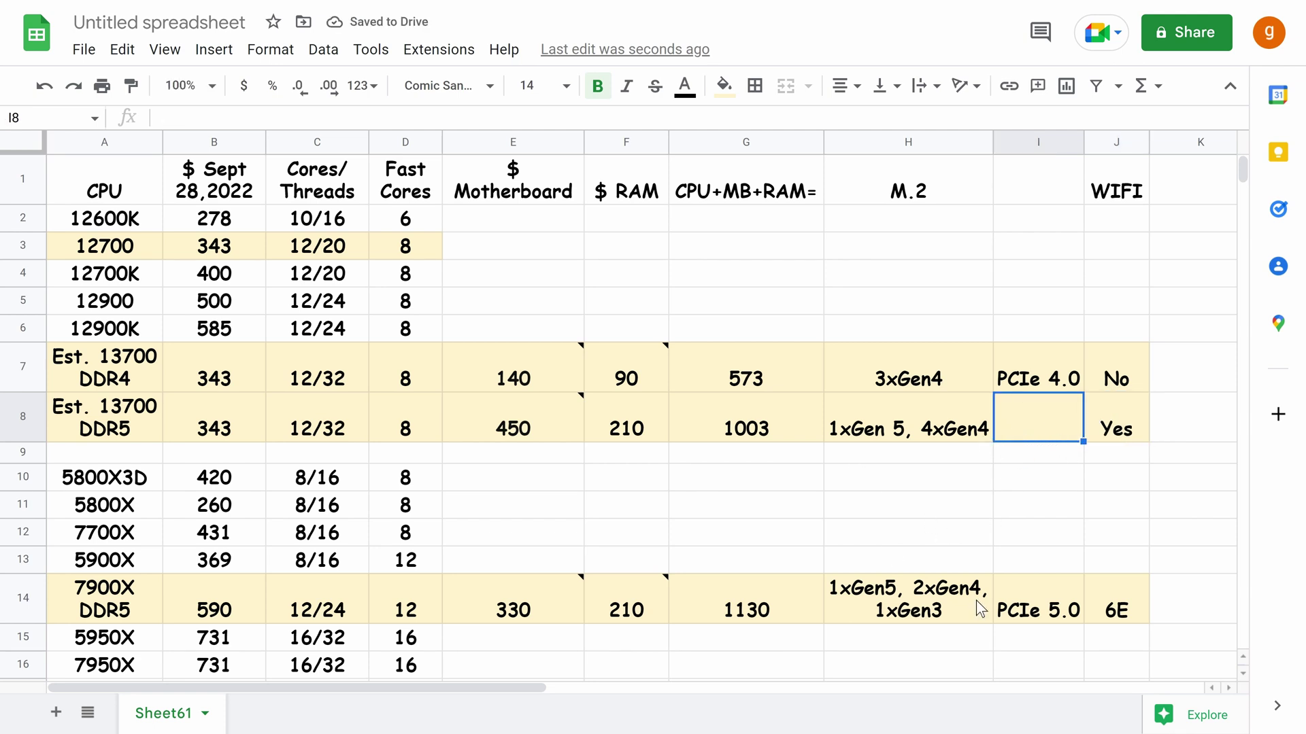
- Copy the PCIe 5.0 entry from the 7900X DDR5 row (I14) into the empty cell I8 of the Est. 13700 DDR5 row
right_click(1052, 614)
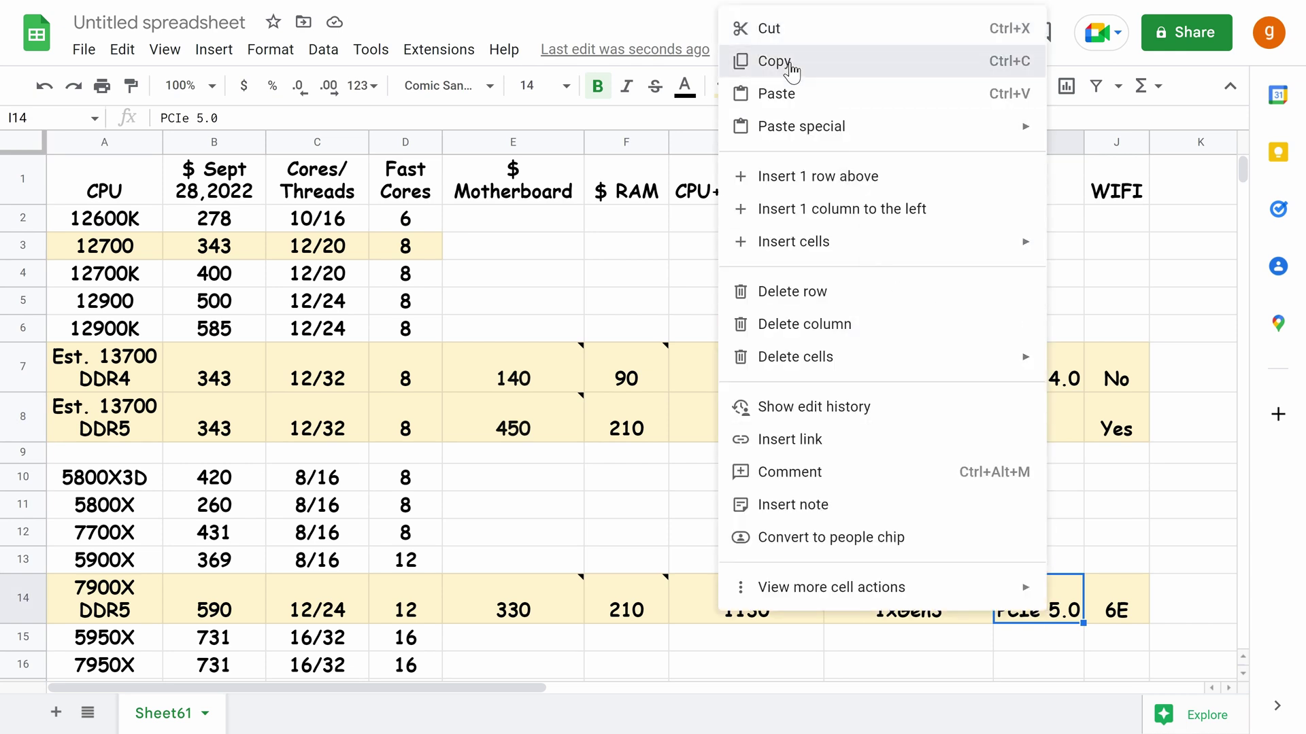
left_click(775, 61)
left_click(1035, 423)
right_click(1035, 423)
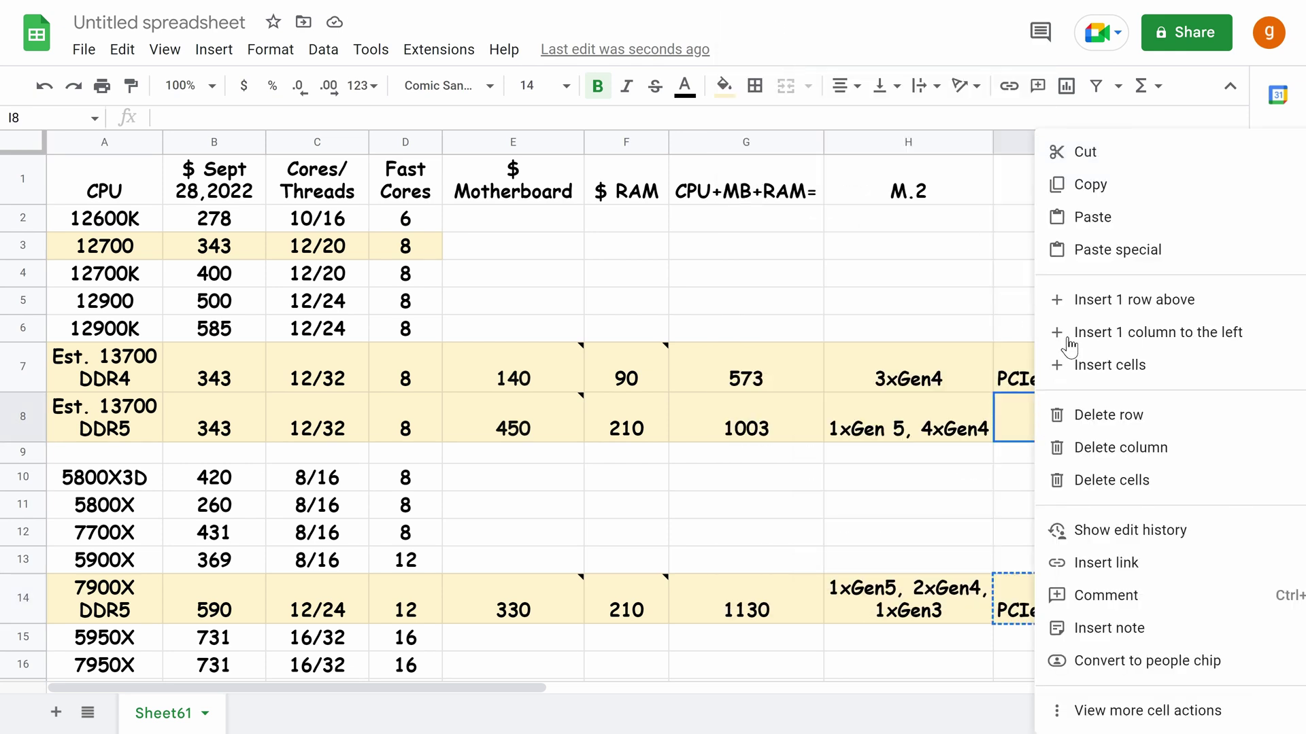
left_click(1088, 218)
- Examine the 7900X DDR5 row: CPU price, fast cores, motherboard and RAM notes, M.2 slots and the combined cost formula
left_click(145, 608)
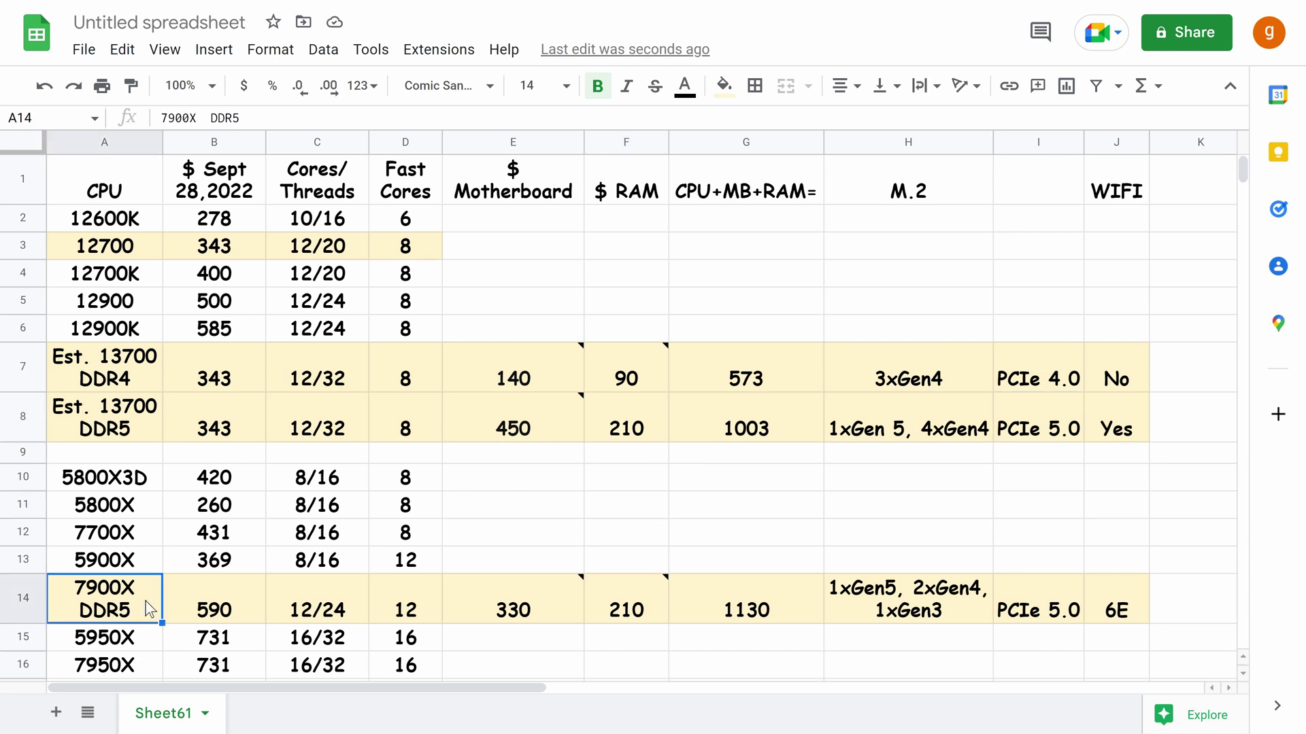
left_click(244, 603)
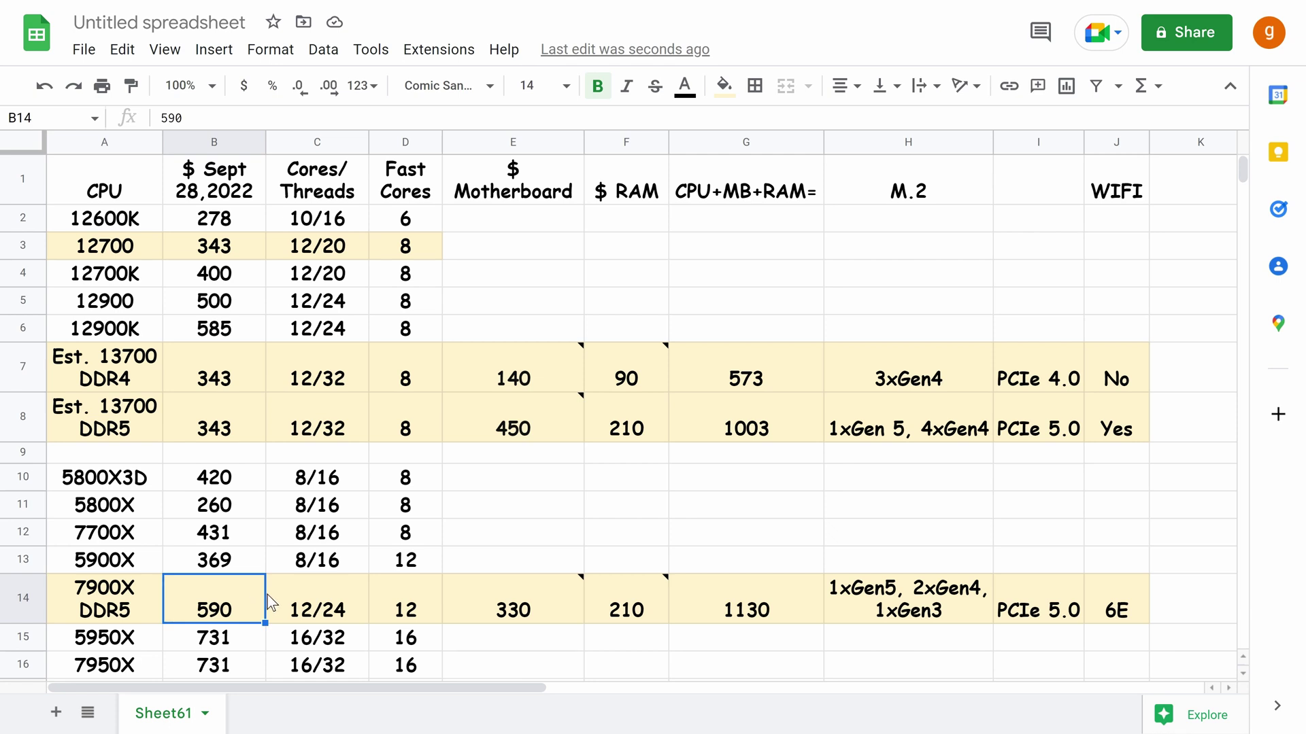
left_click(403, 604)
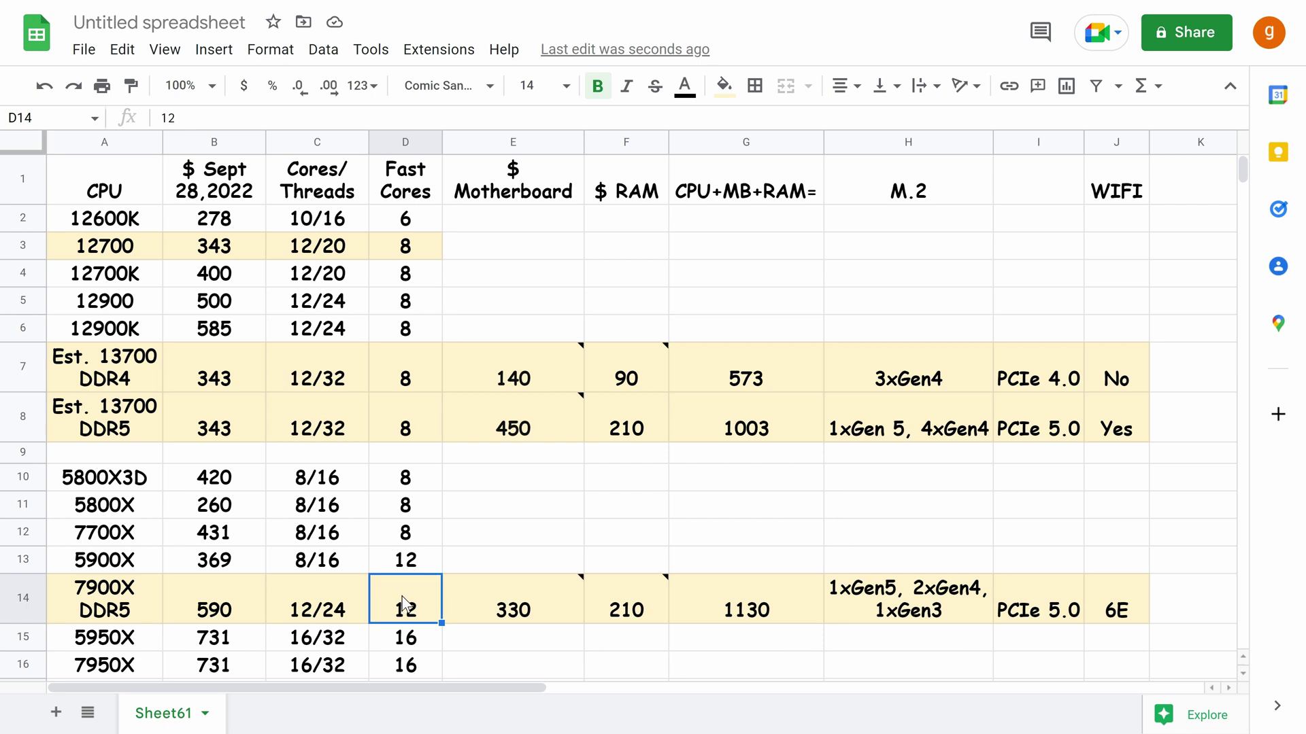
left_click(562, 597)
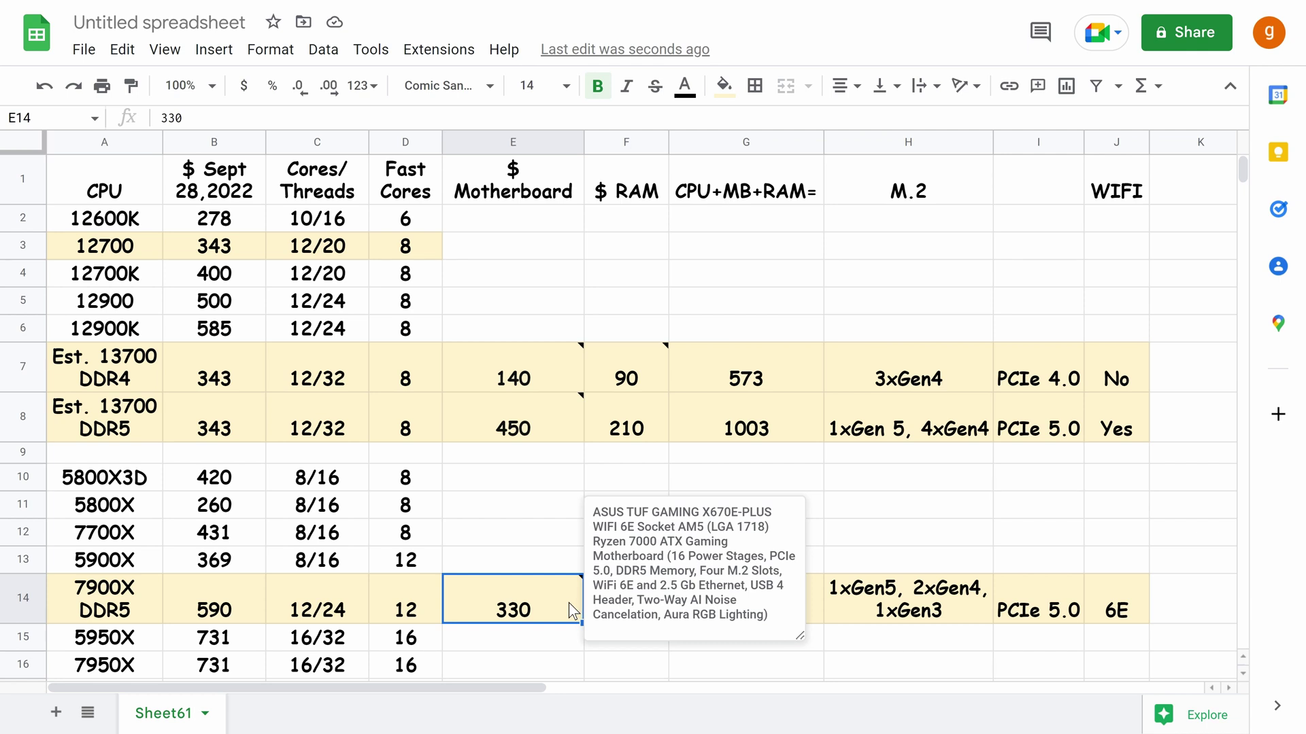
left_click(989, 610)
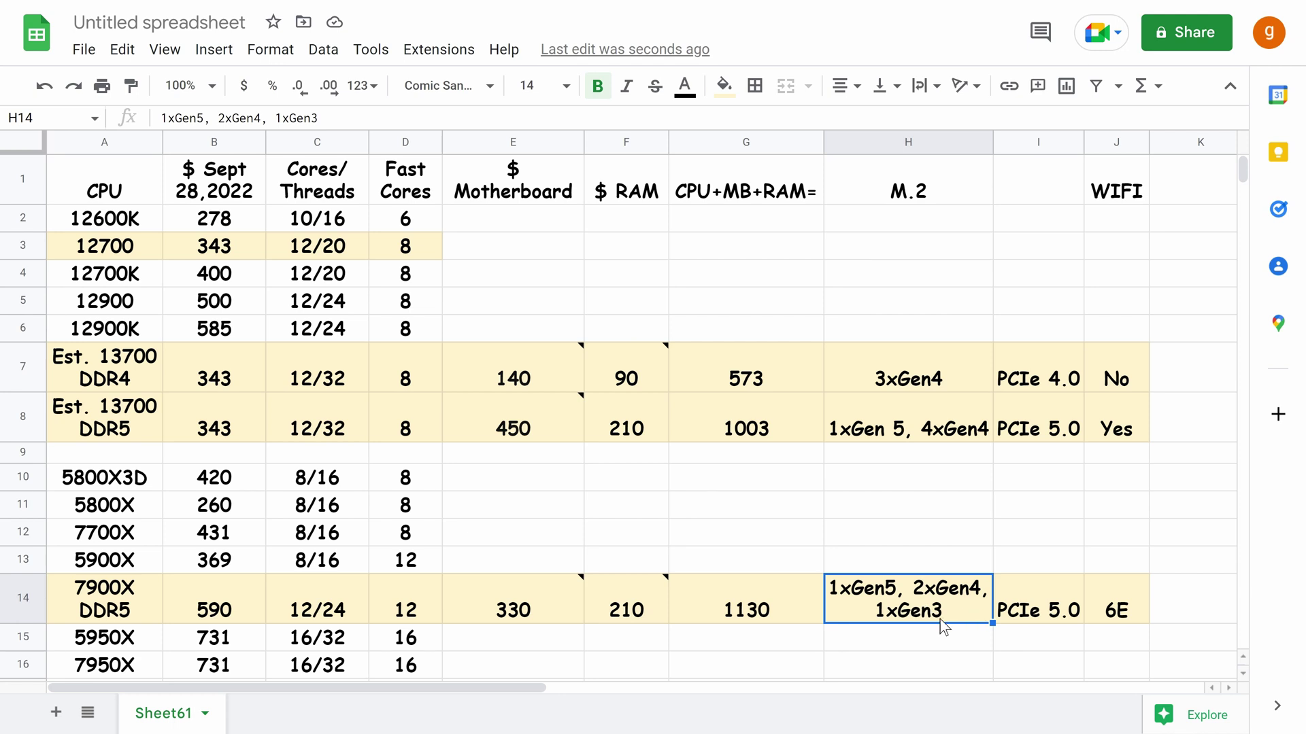
left_click(717, 604)
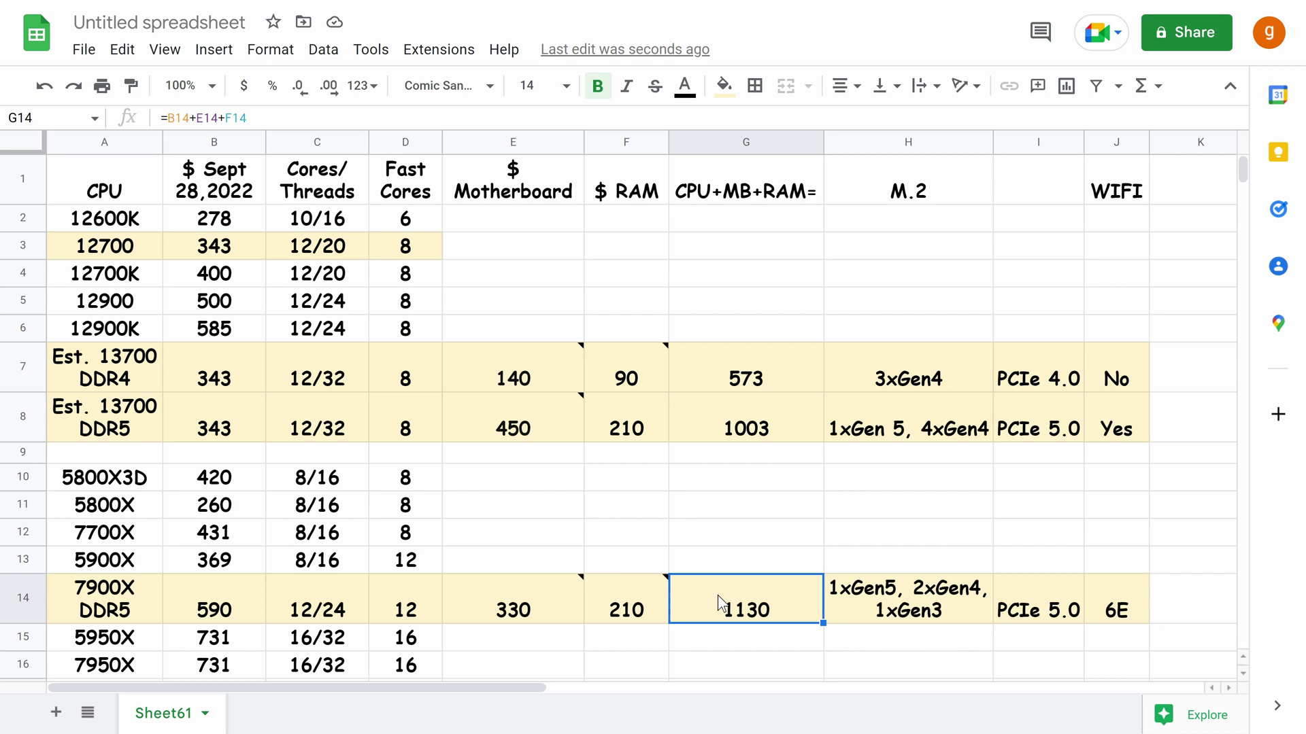
mouse_move(655, 596)
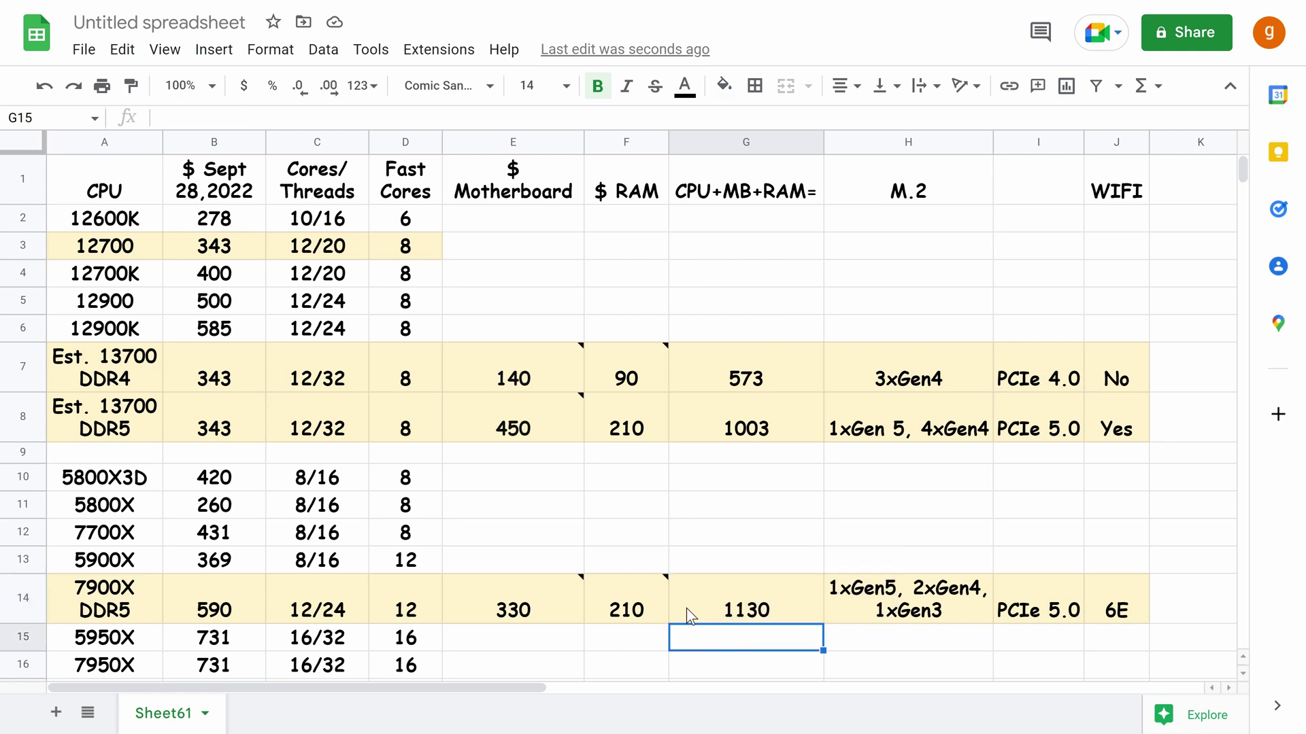
left_click(656, 614)
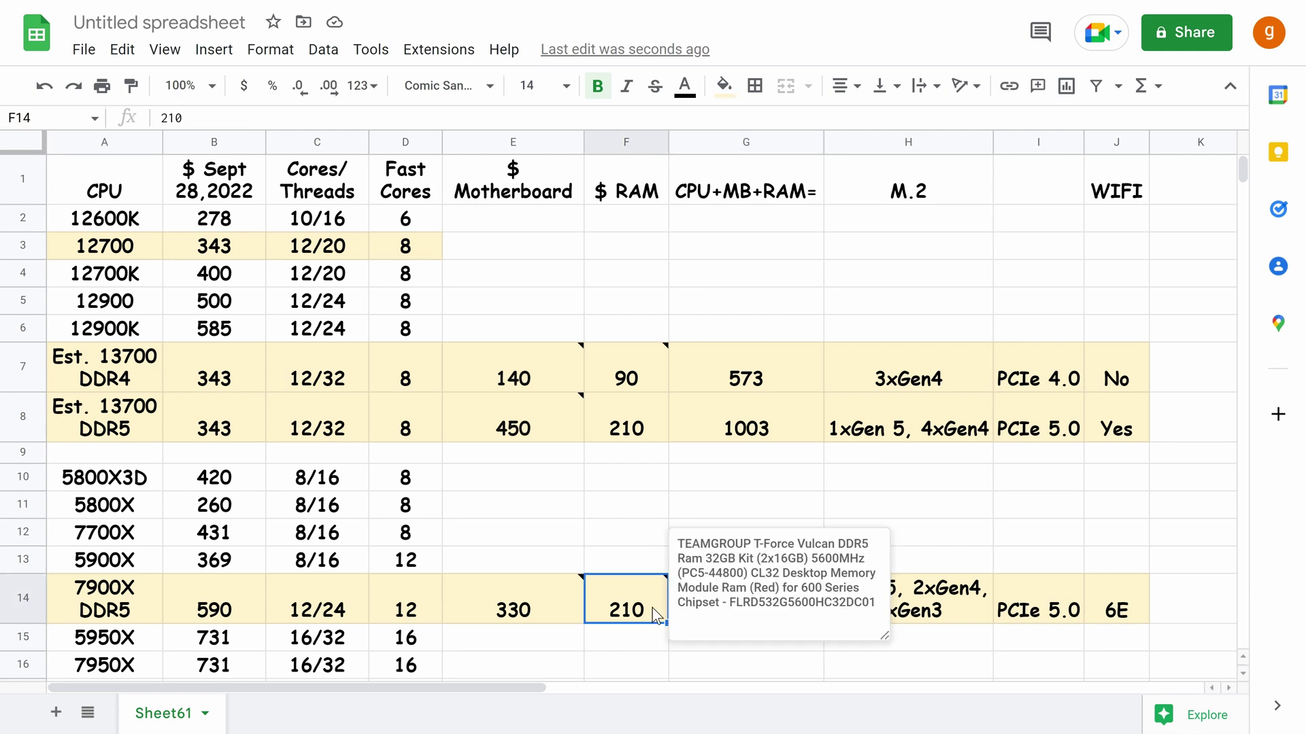
left_click(639, 645)
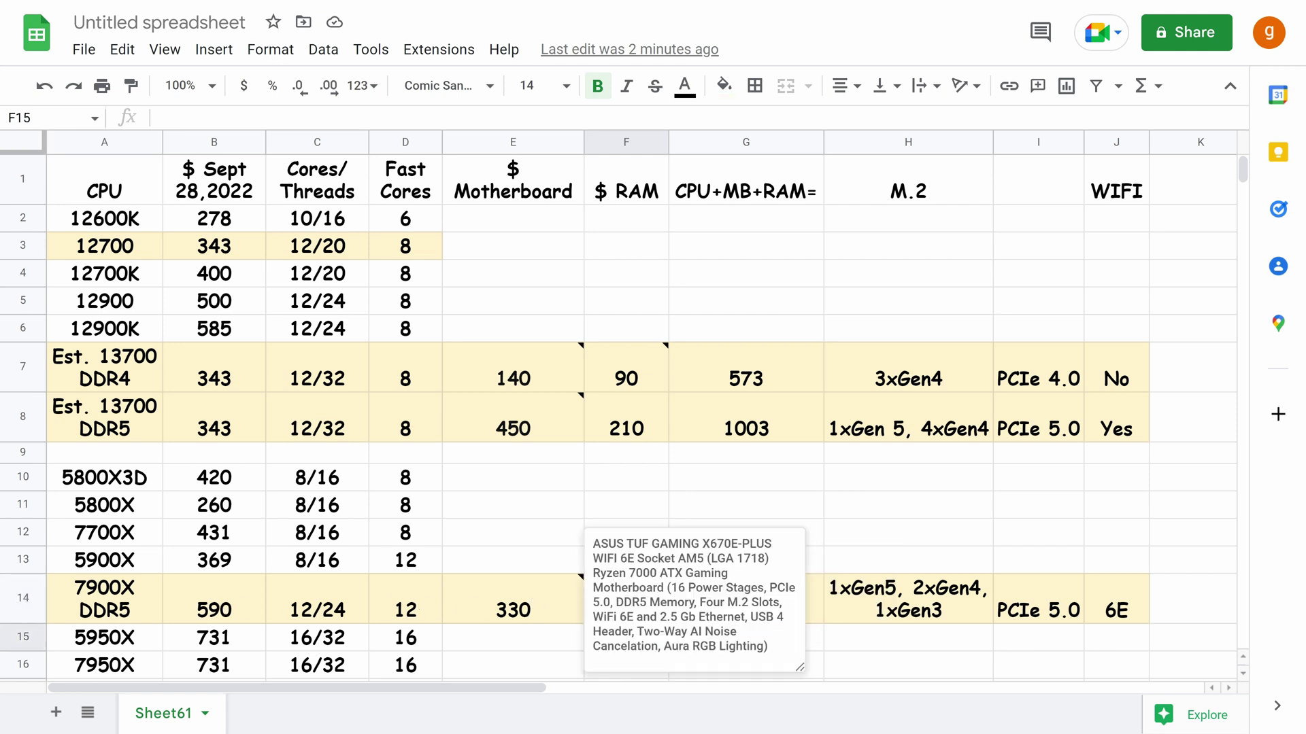
left_click(545, 646)
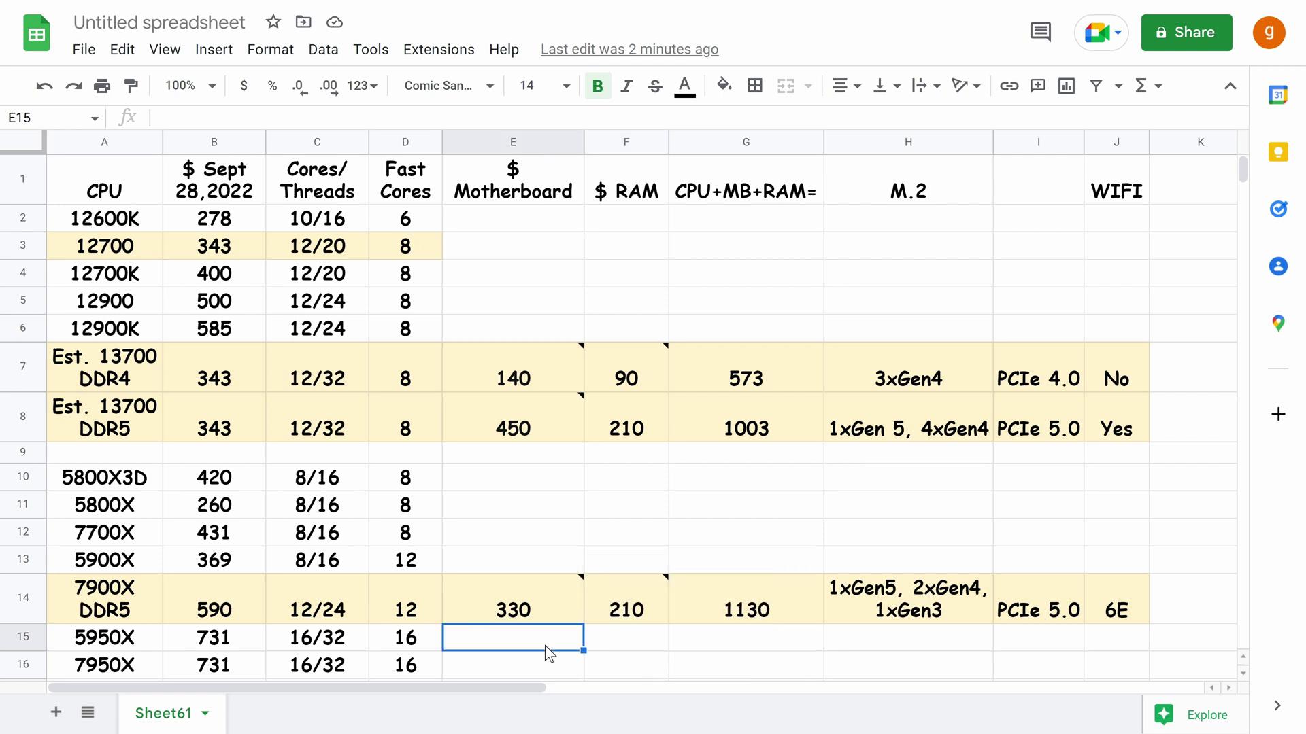
left_click(787, 608)
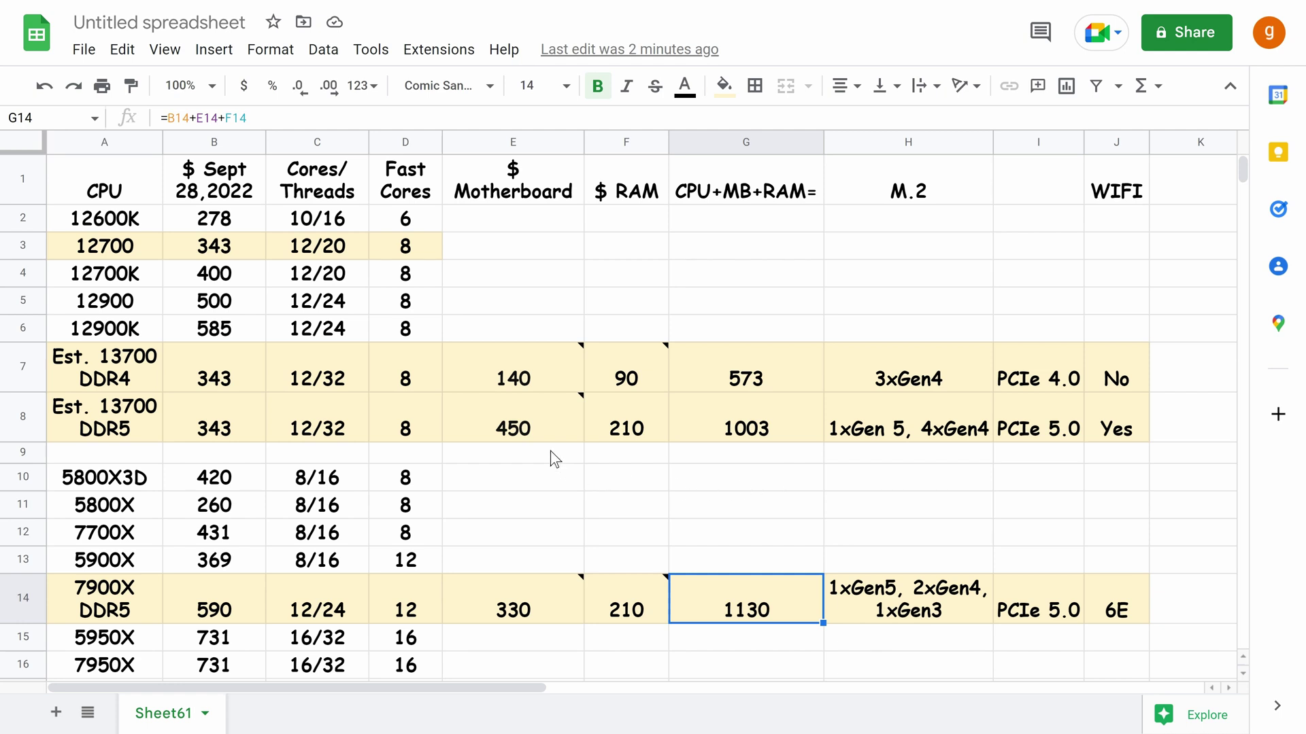
- Examine the Est. 13700 DDR4 row: motherboard and RAM notes, M.2 slots and the combined cost formula
left_click(141, 373)
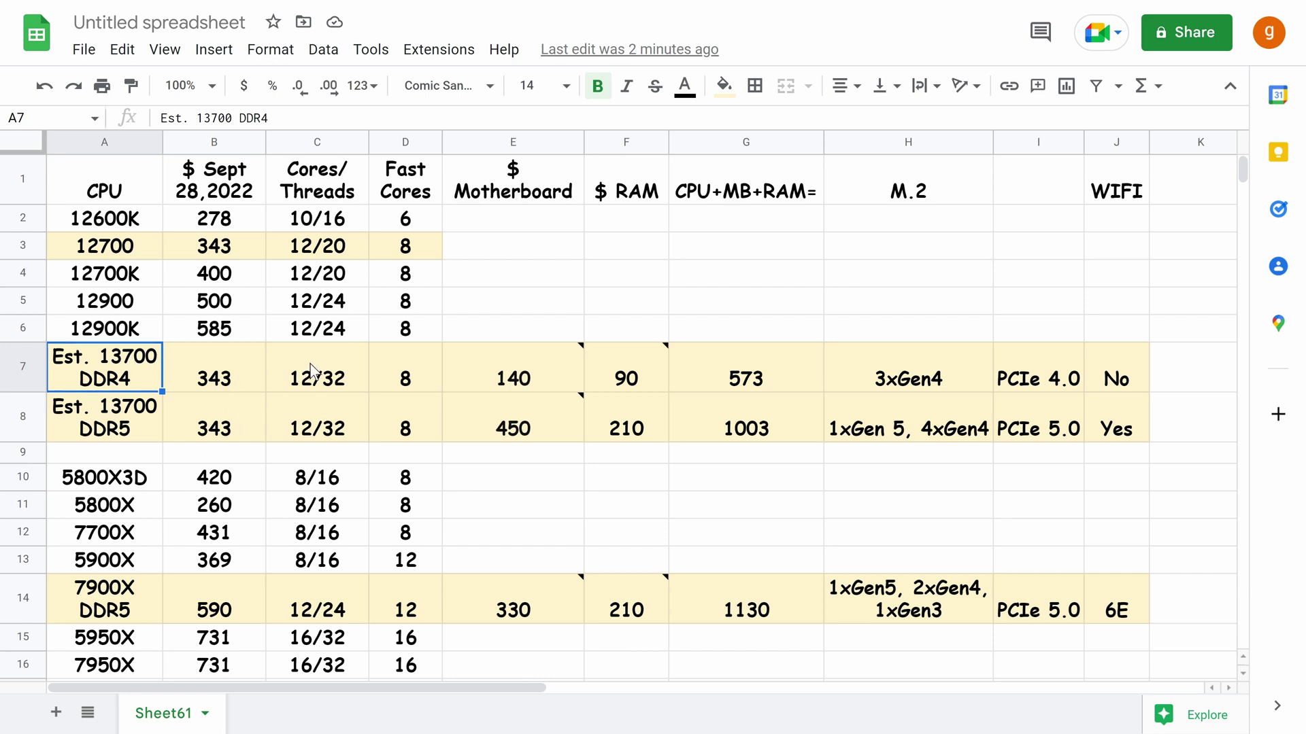
mouse_move(468, 362)
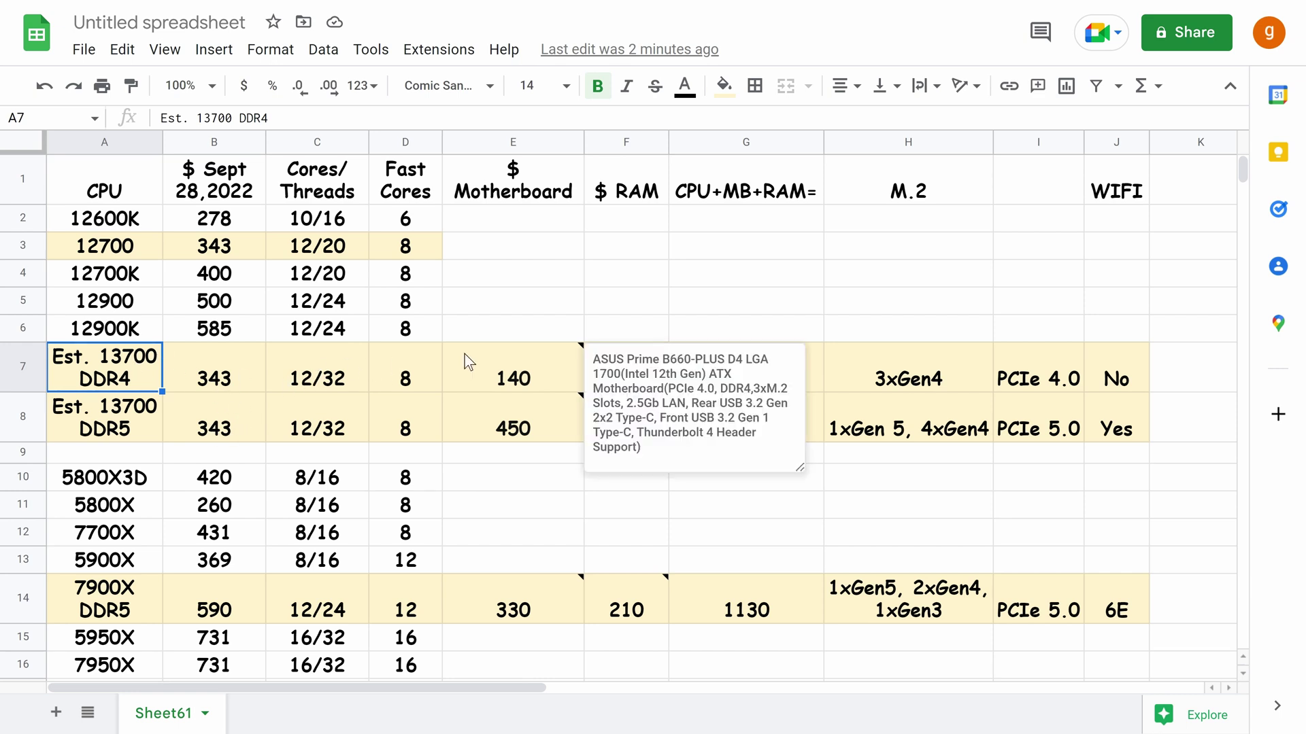
left_click(534, 375)
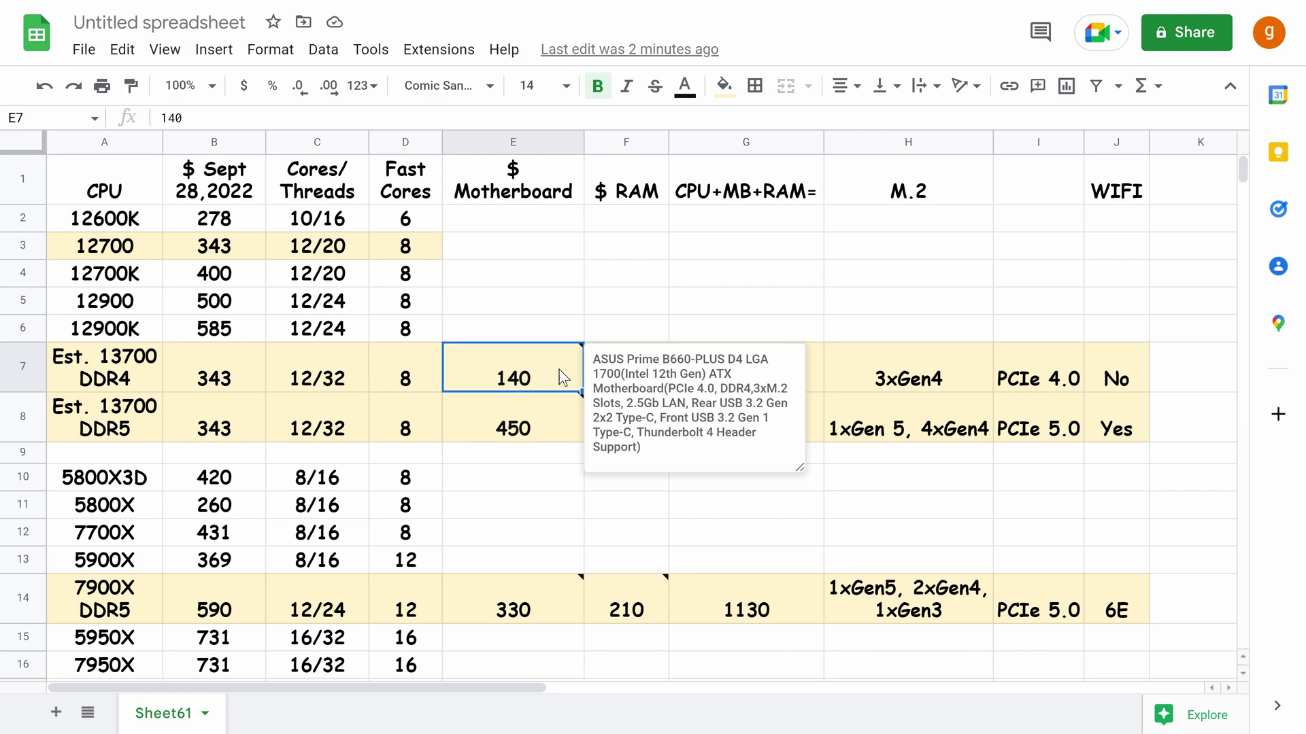
left_click(833, 376)
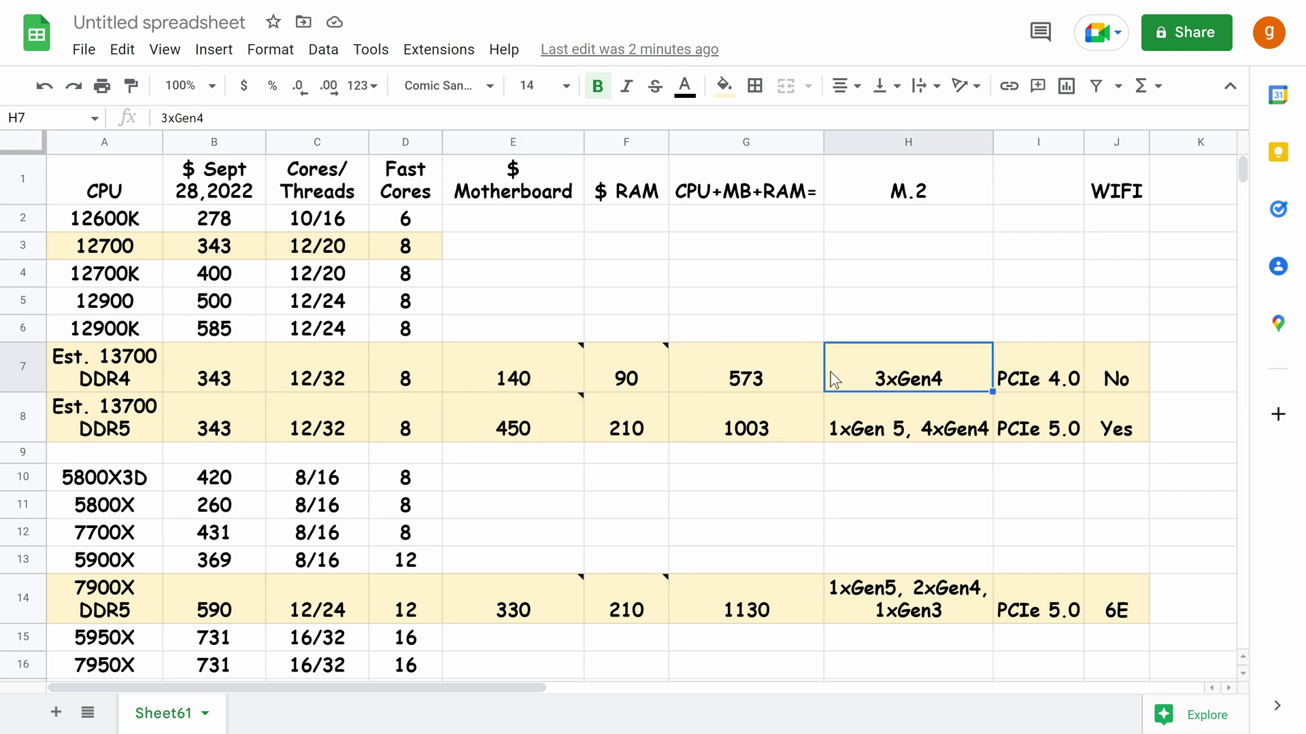
left_click(638, 381)
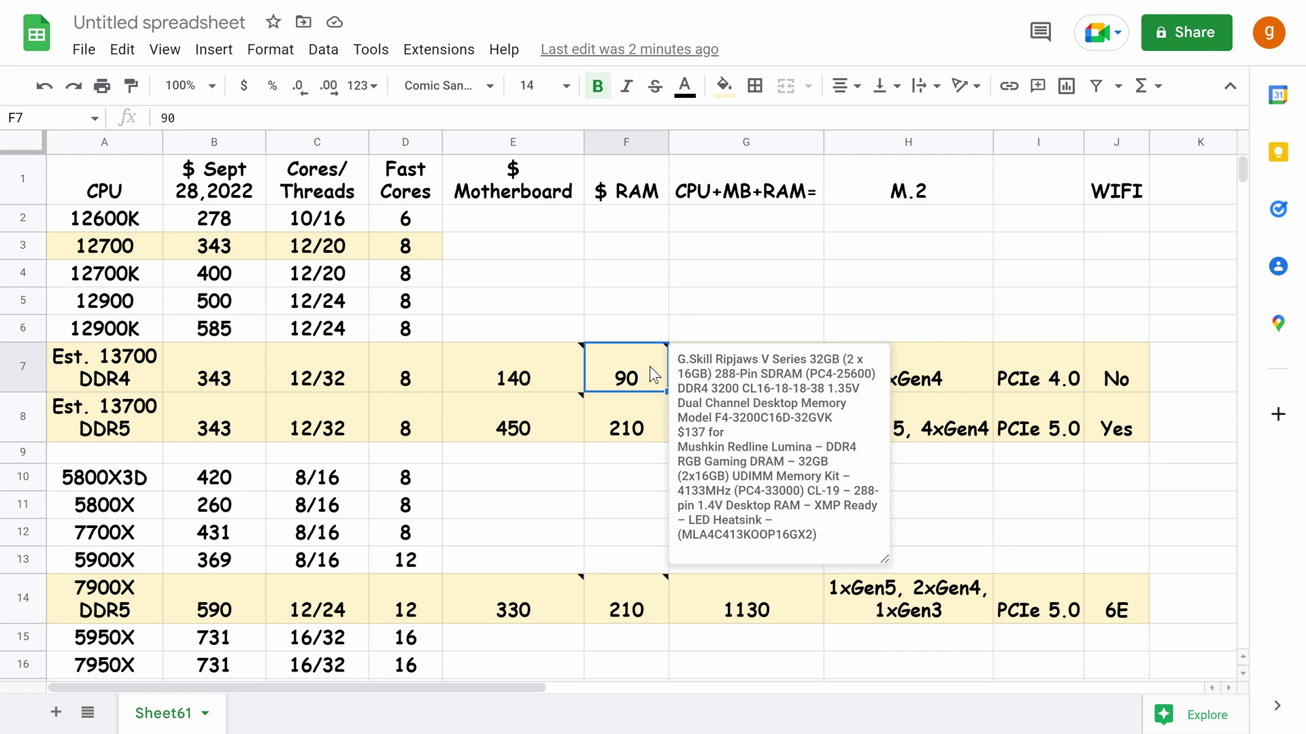
left_click(570, 368)
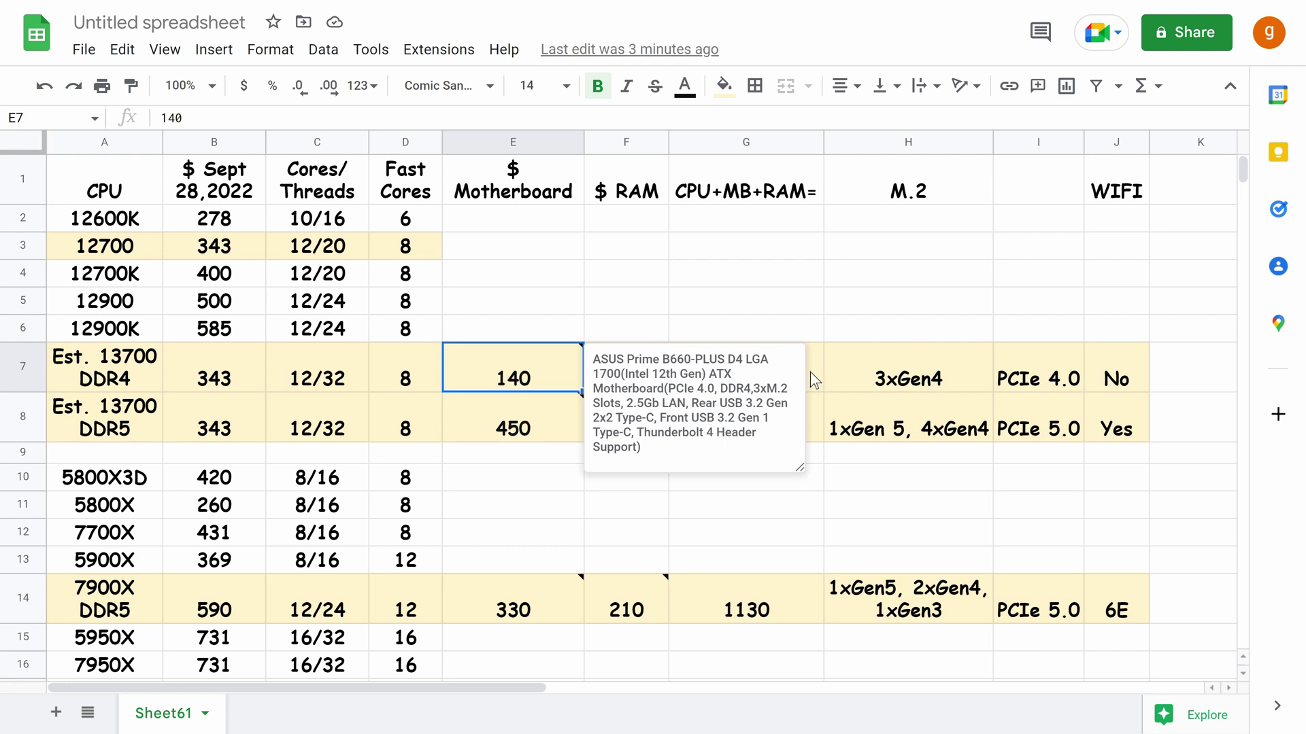
left_click(638, 364)
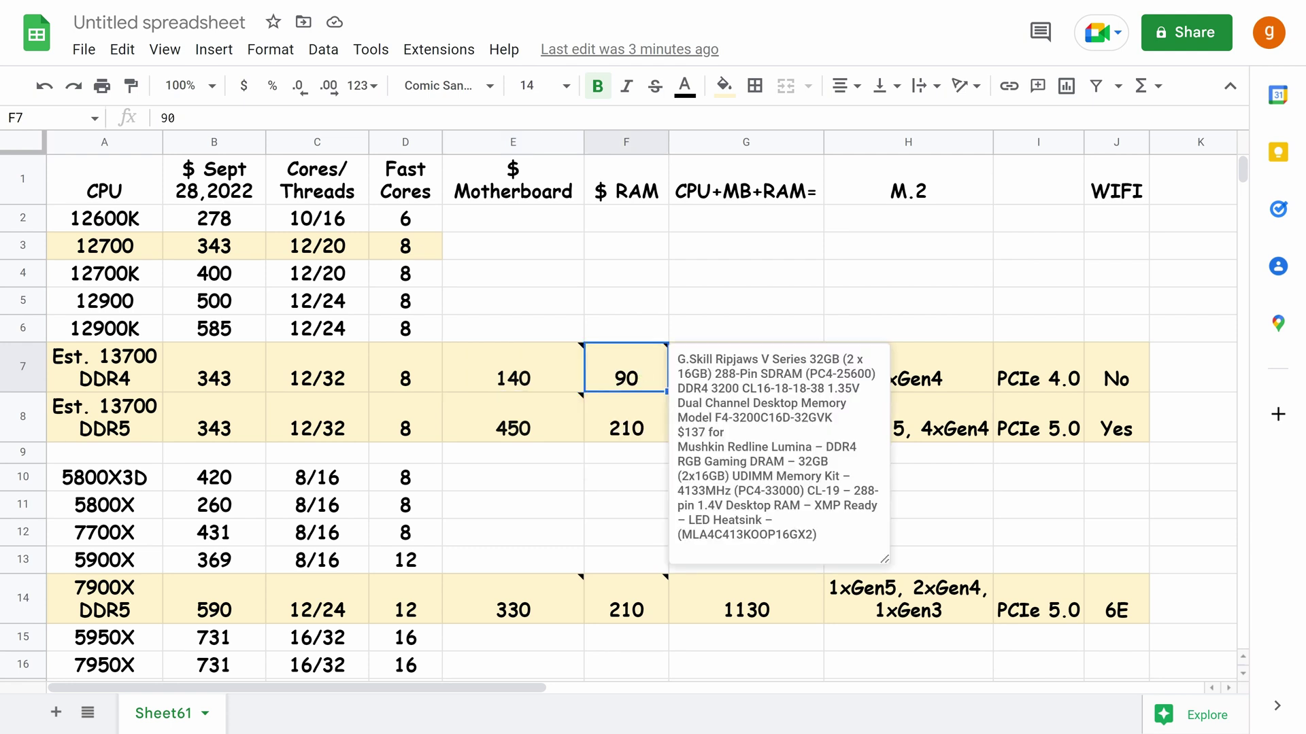
left_click(942, 378)
left_click(795, 373)
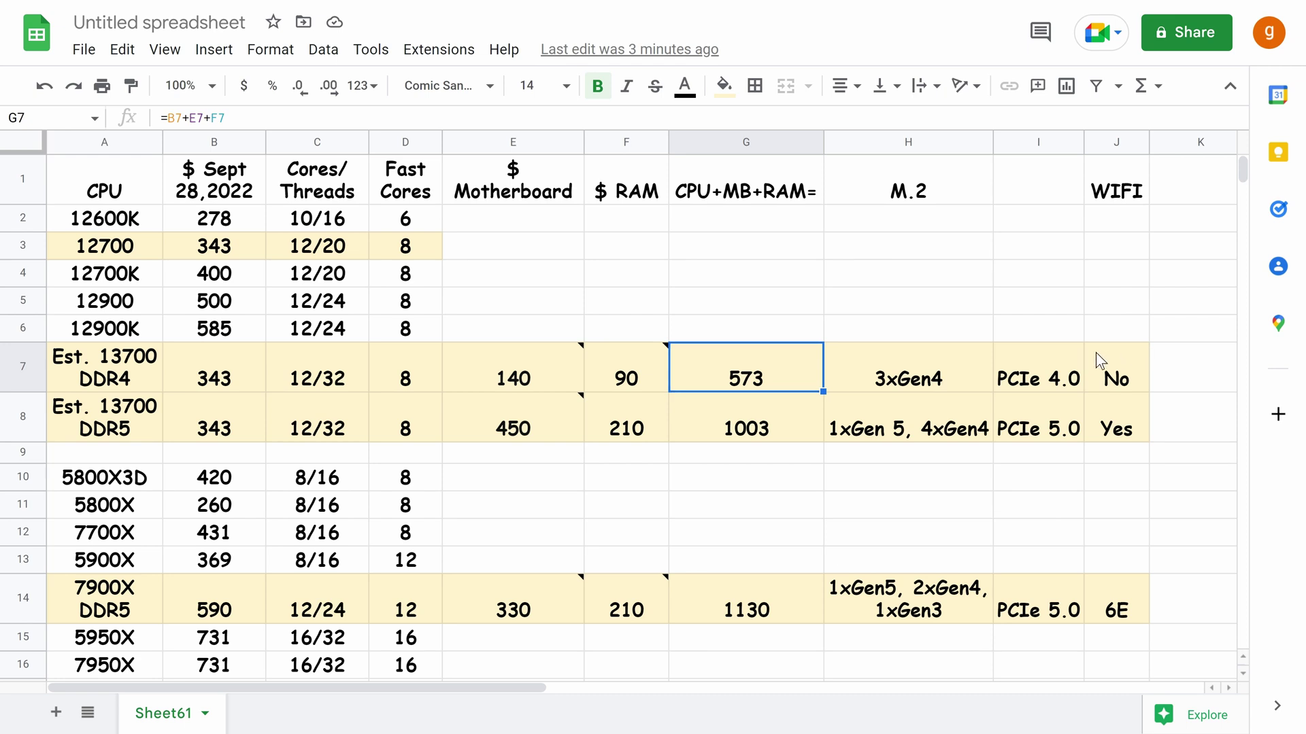
mouse_move(530, 372)
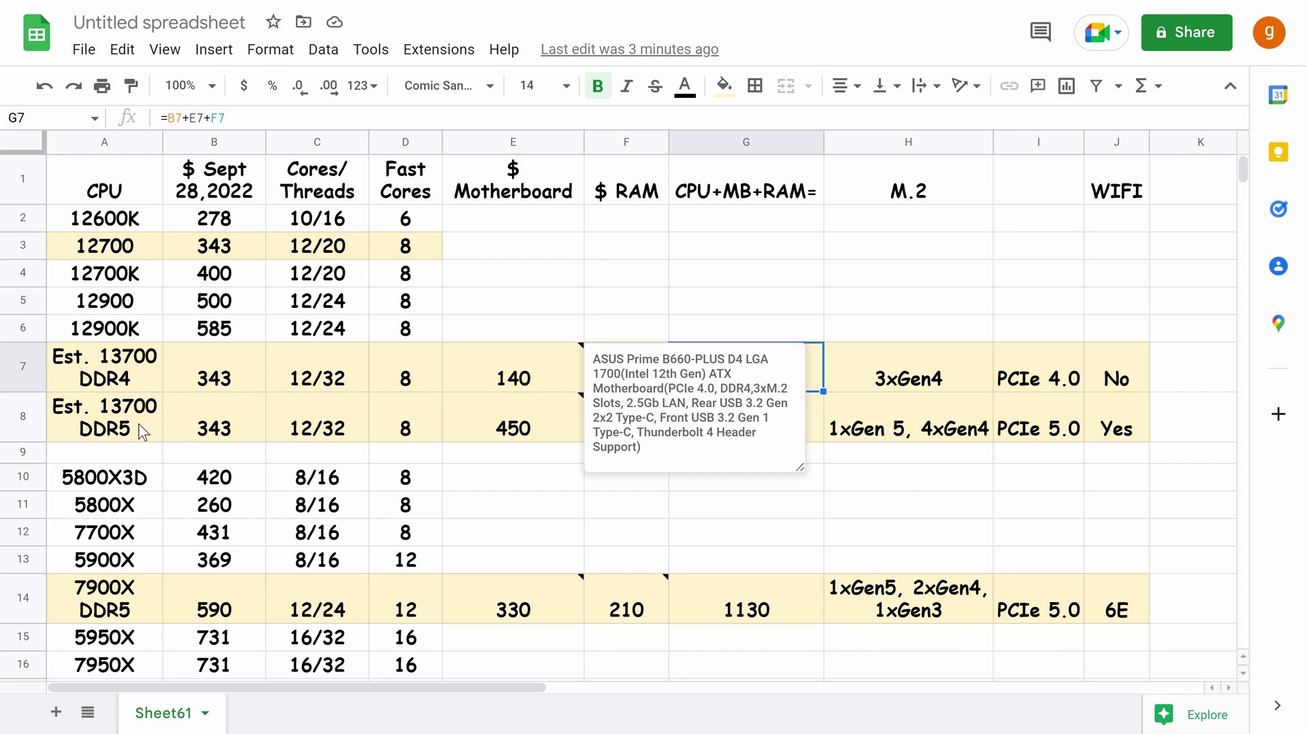
- Examine the Est. 13700 DDR5 row's motherboard price, RAM price and combined cost formula
left_click(569, 418)
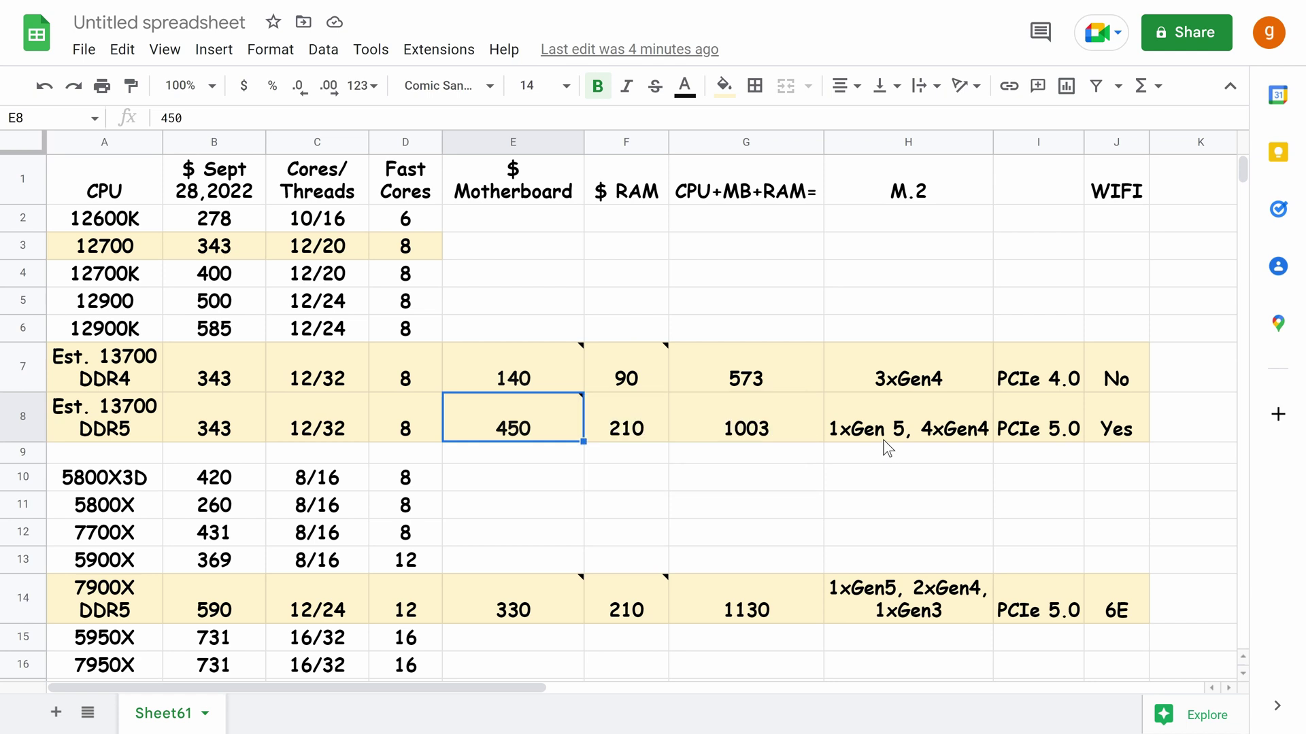
mouse_move(561, 415)
left_click(647, 427)
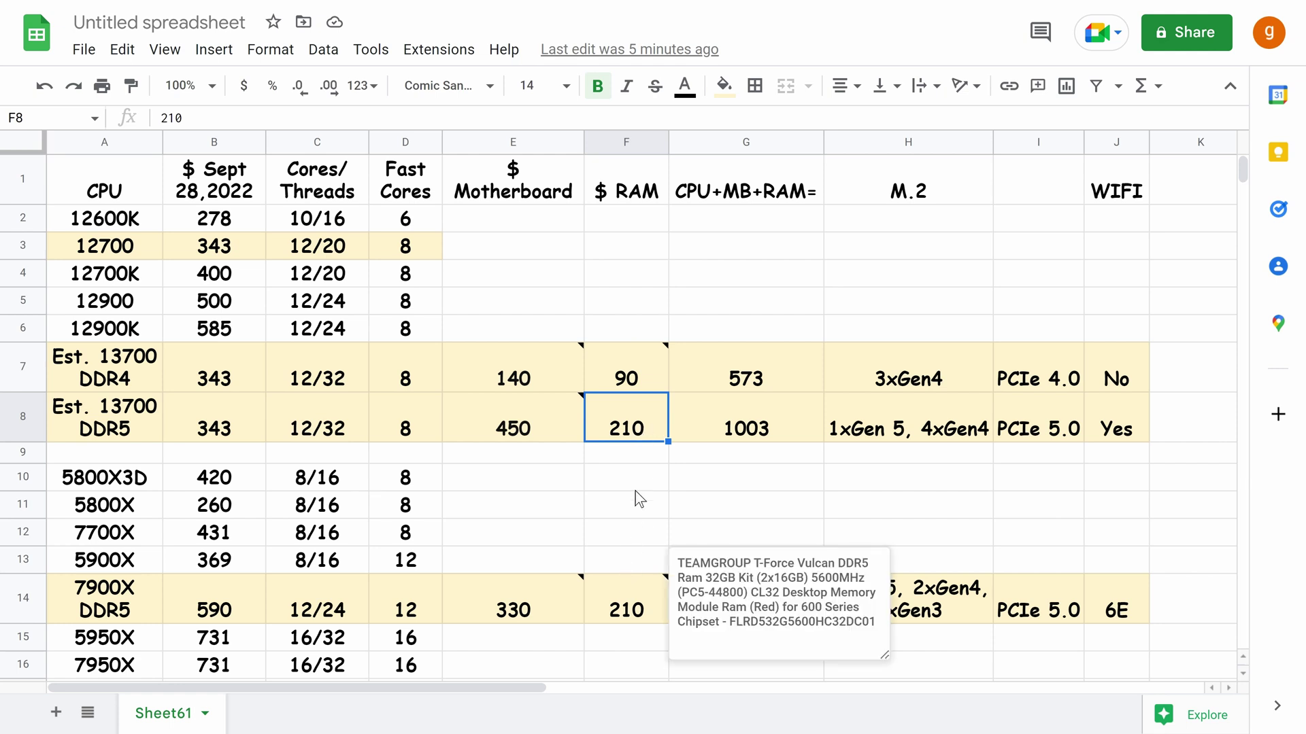
left_click(765, 423)
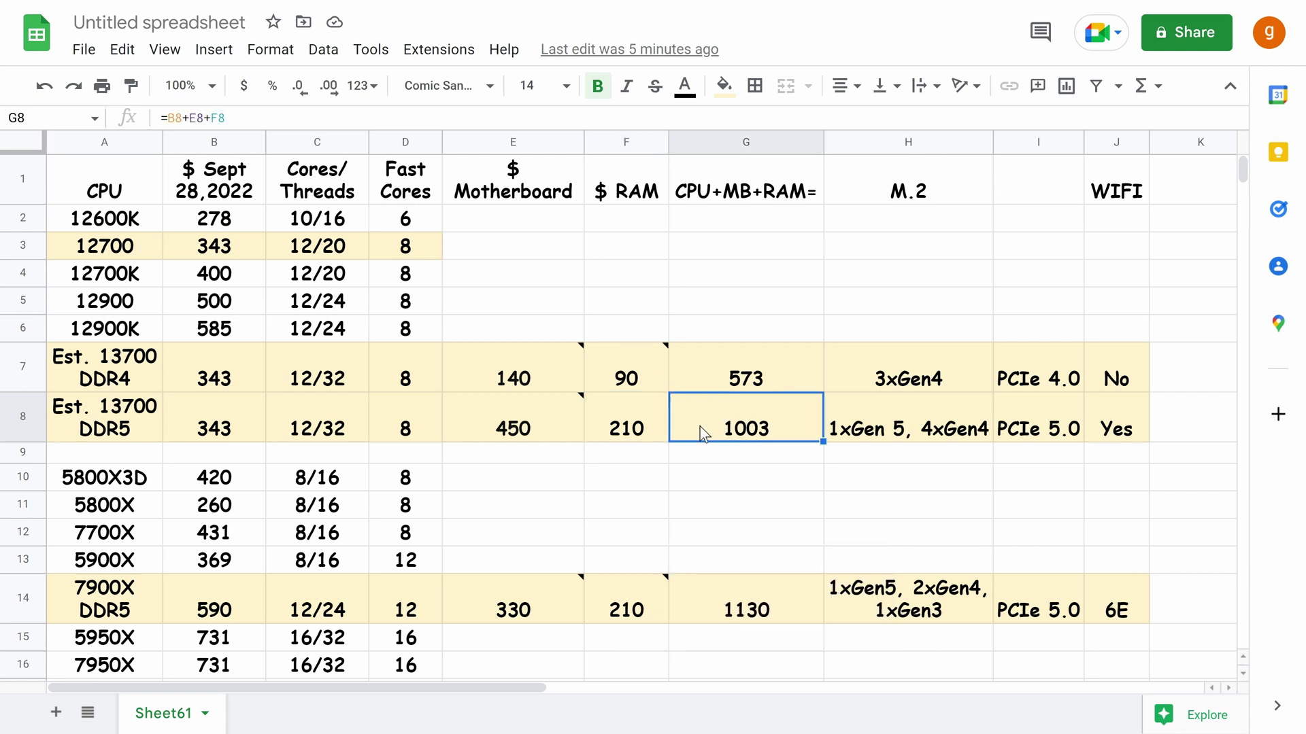